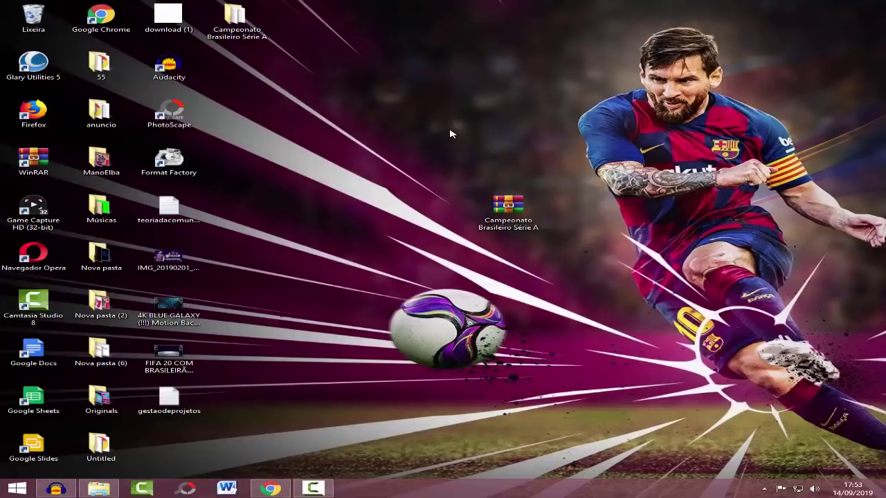
drag(502, 202, 522, 220)
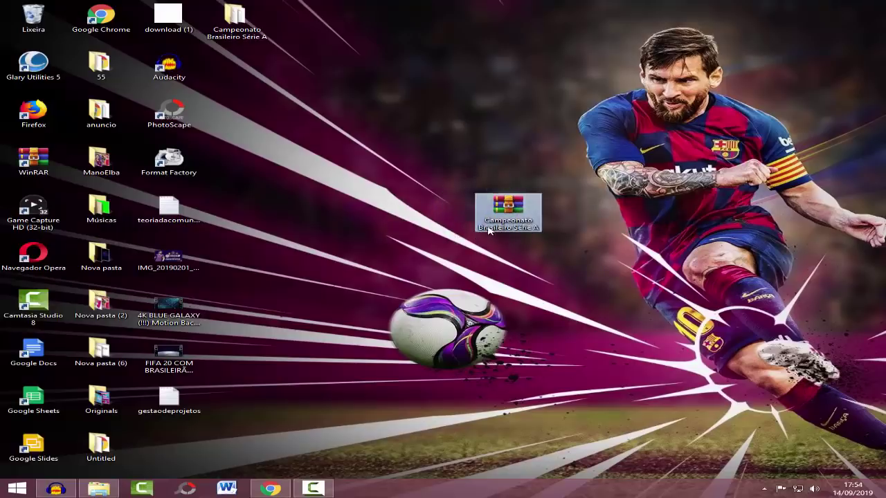
click(534, 282)
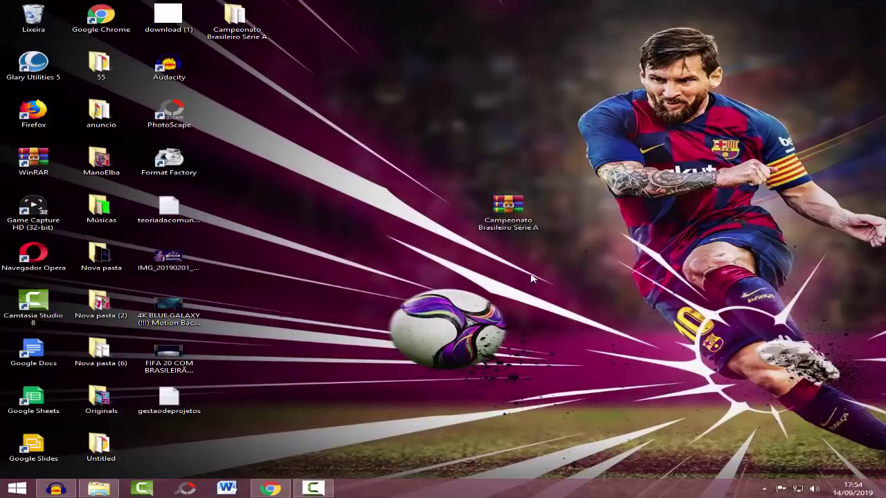
mouse_move(512, 231)
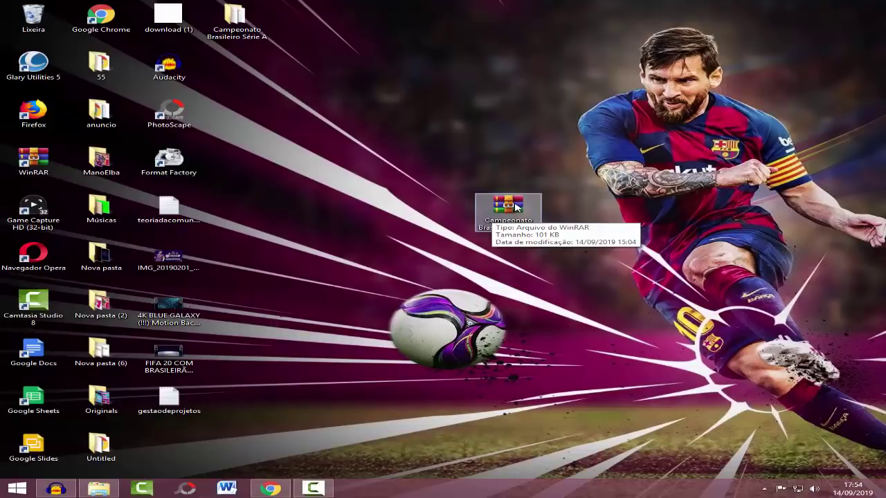
click(515, 206)
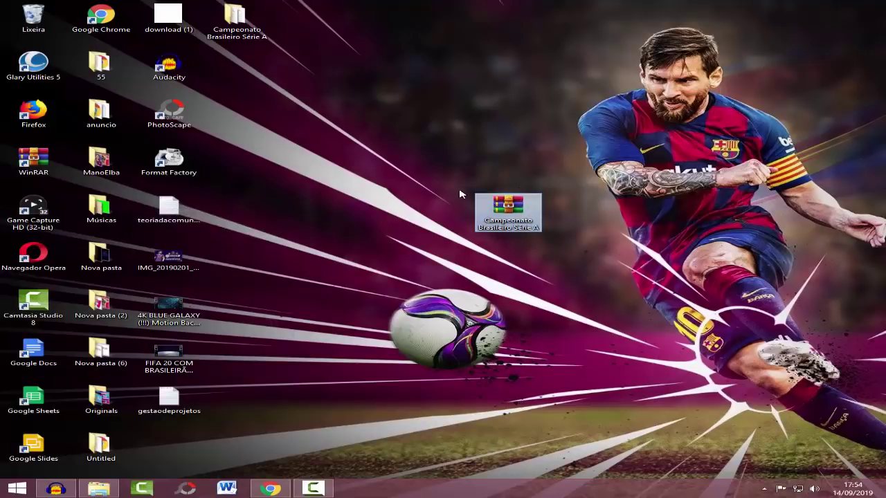
right_click(512, 217)
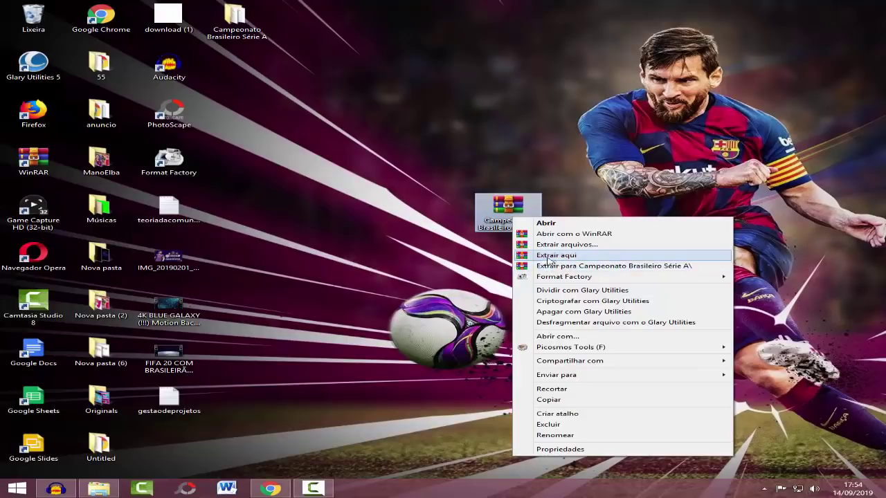
click(418, 257)
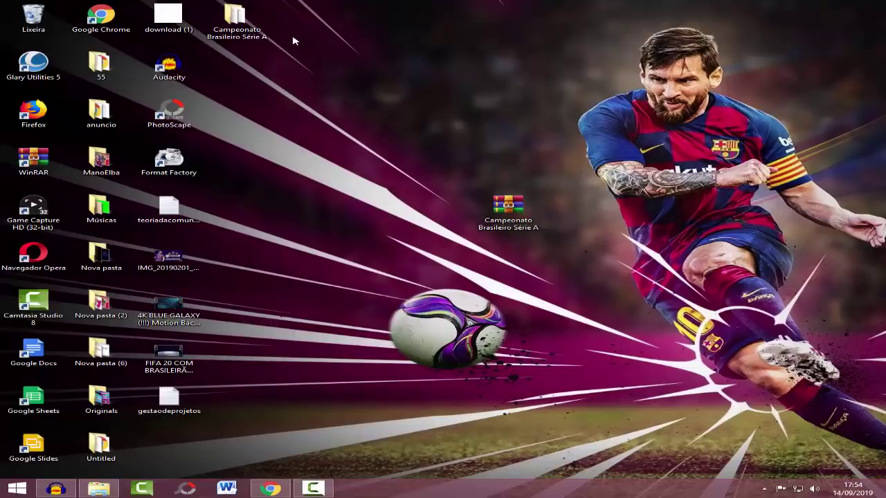
- Move the extracted Campeonato Brasileiro Série A folder closer to its archive on the desktop and open the folder
drag(247, 23, 448, 174)
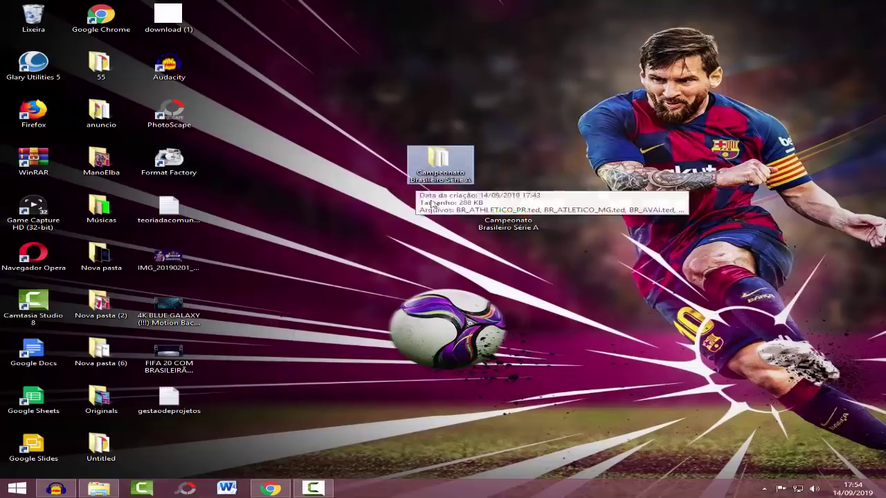
double_click(454, 161)
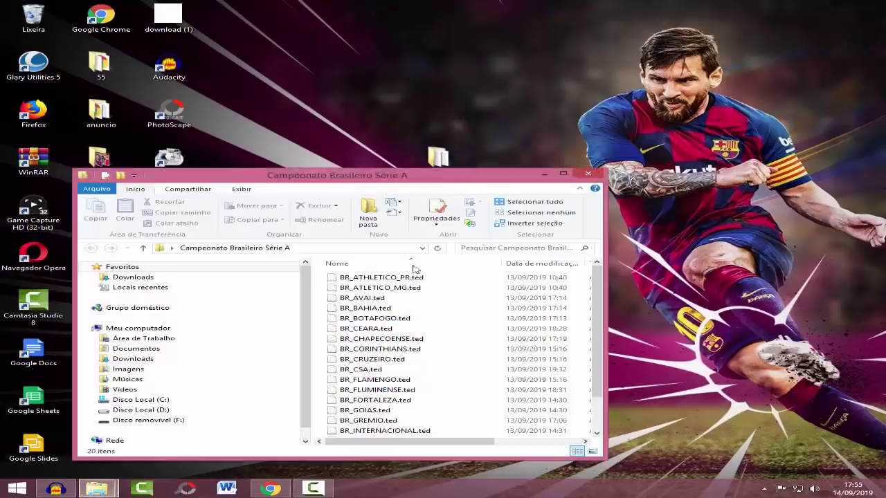
scroll(372, 373, down, 2)
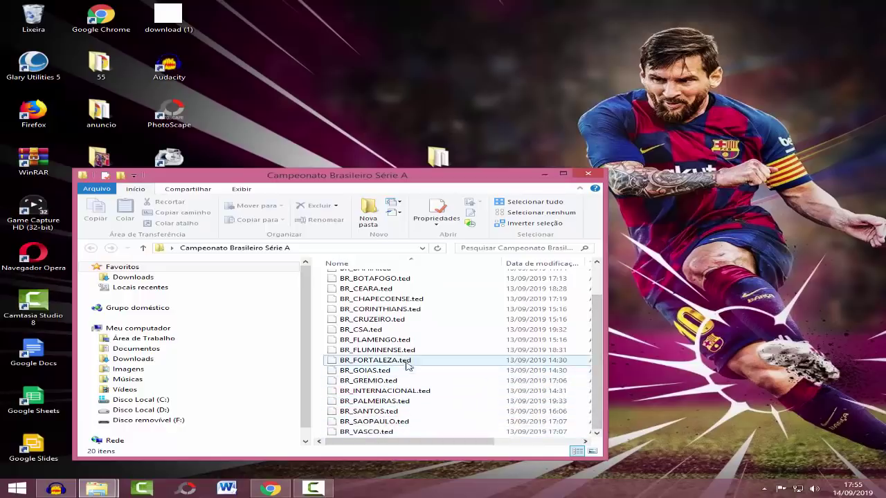
scroll(405, 318, up, 2)
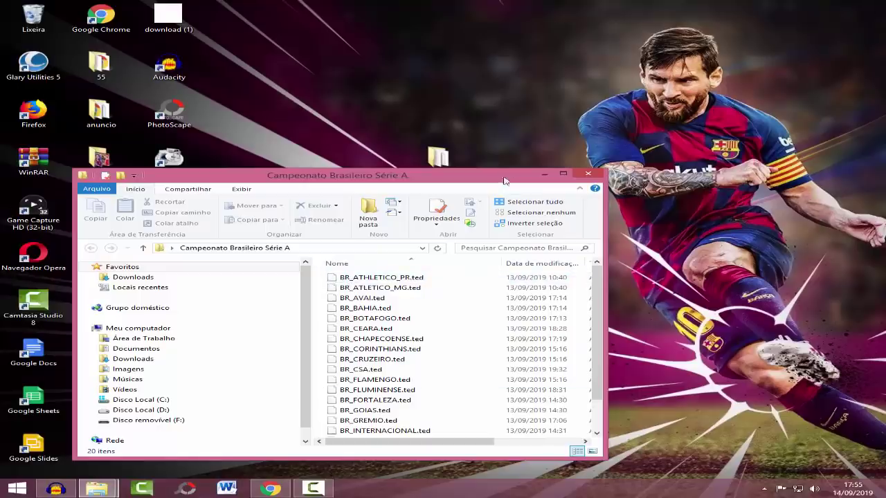
drag(503, 181, 536, 99)
- Look through all the .ted team files in the Campeonato Brasileiro Série A folder and close its window
scroll(635, 275, down, 2)
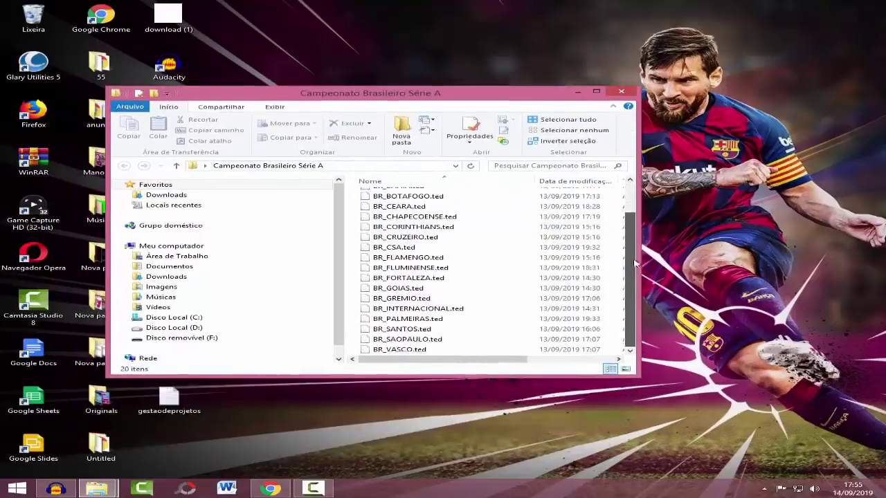
scroll(426, 283, up, 2)
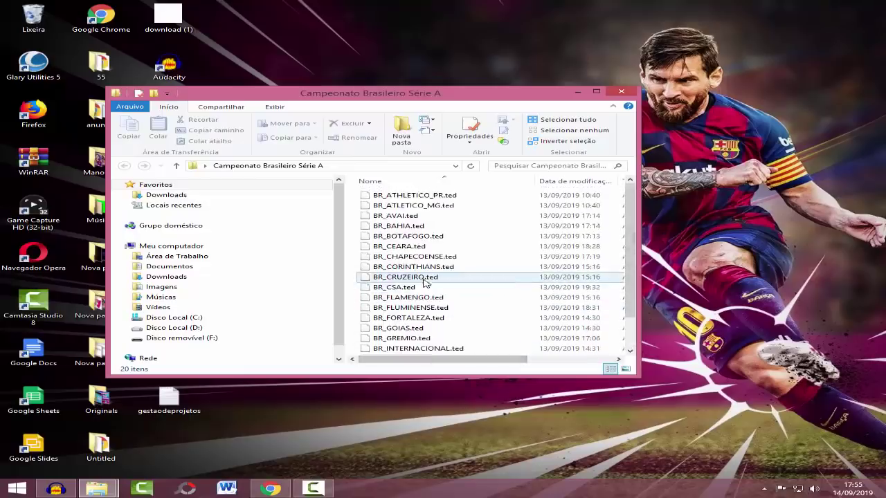
scroll(429, 288, down, 2)
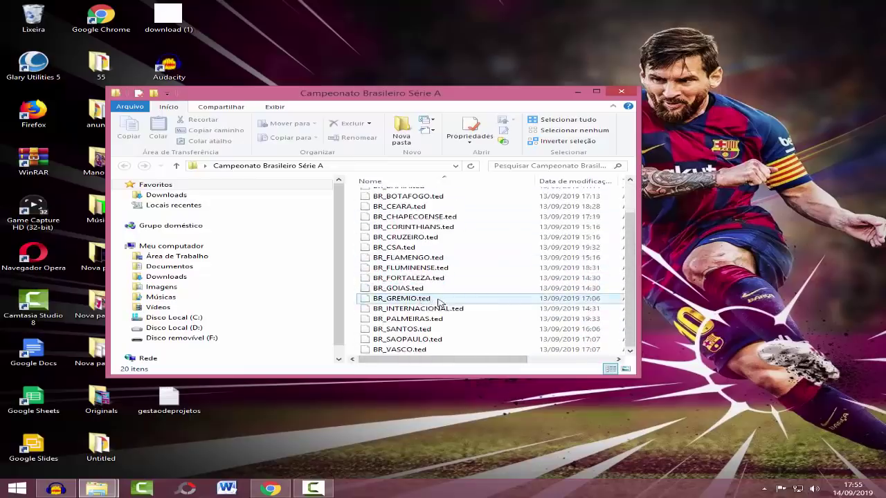
scroll(489, 302, up, 2)
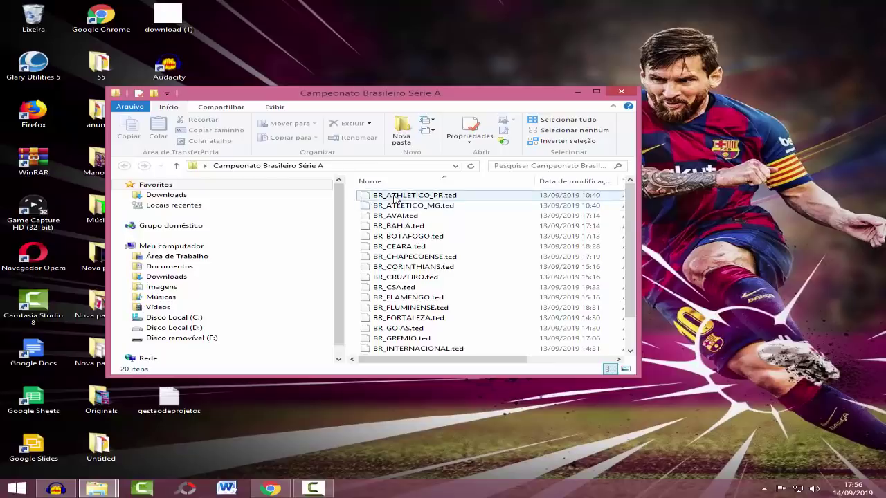
drag(355, 195, 428, 373)
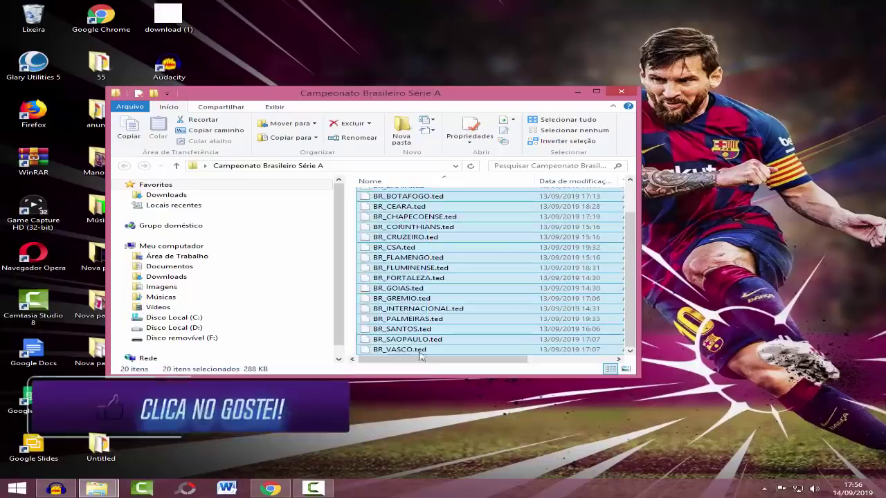
click(352, 306)
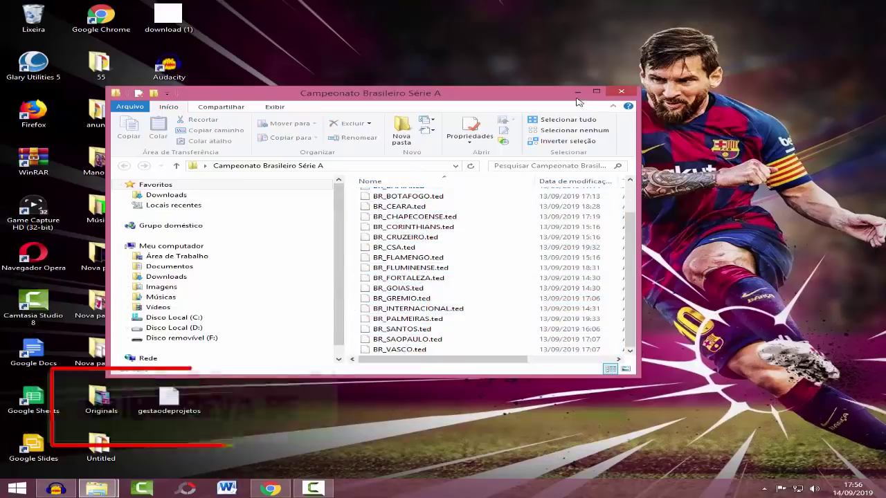
key(alt+F4)
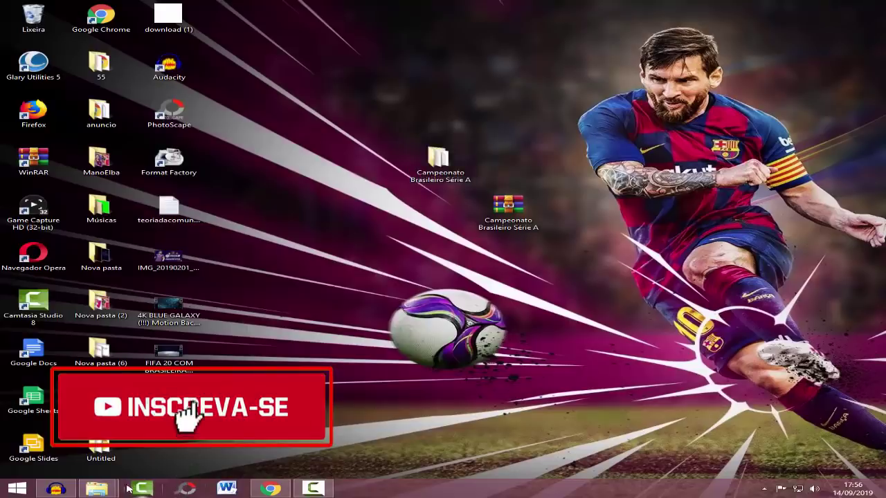
- Bring up the already open removable disk (F:) window and select the drive
mouse_move(96, 488)
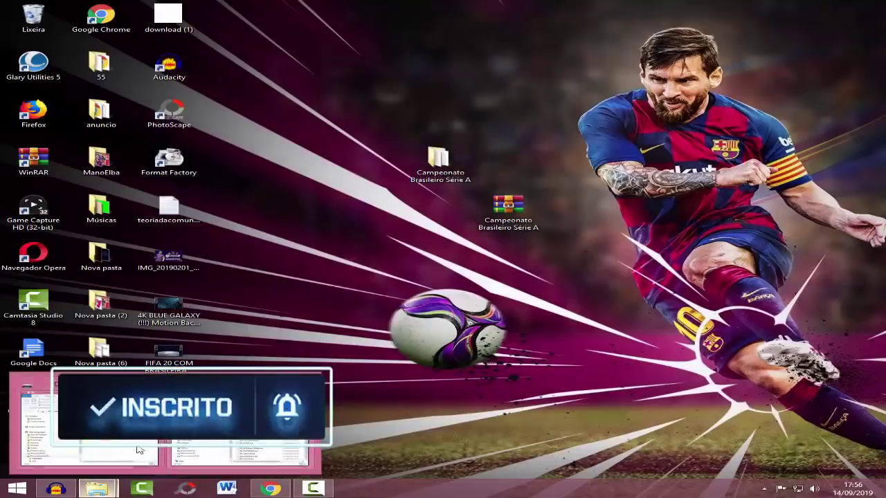
click(153, 450)
drag(404, 197, 472, 110)
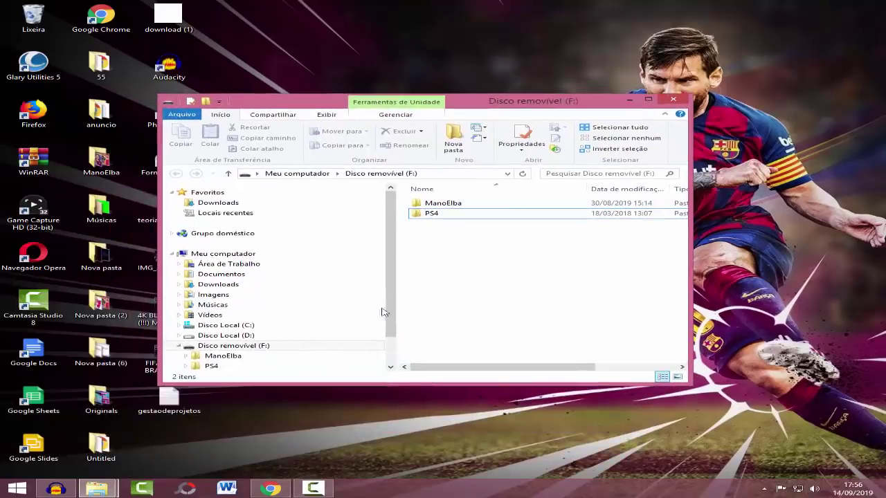
click(280, 348)
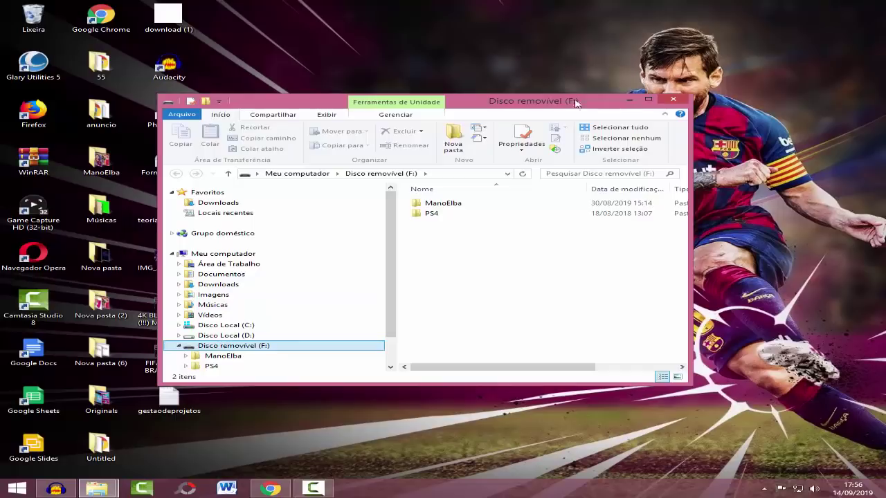
- Create a new folder named WEPES in the root of the removable disk (F:)
right_click(483, 256)
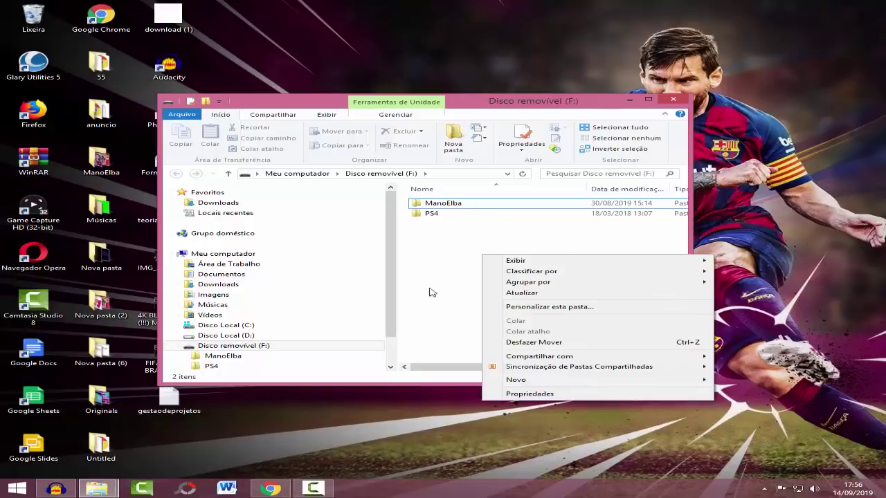
mouse_move(569, 380)
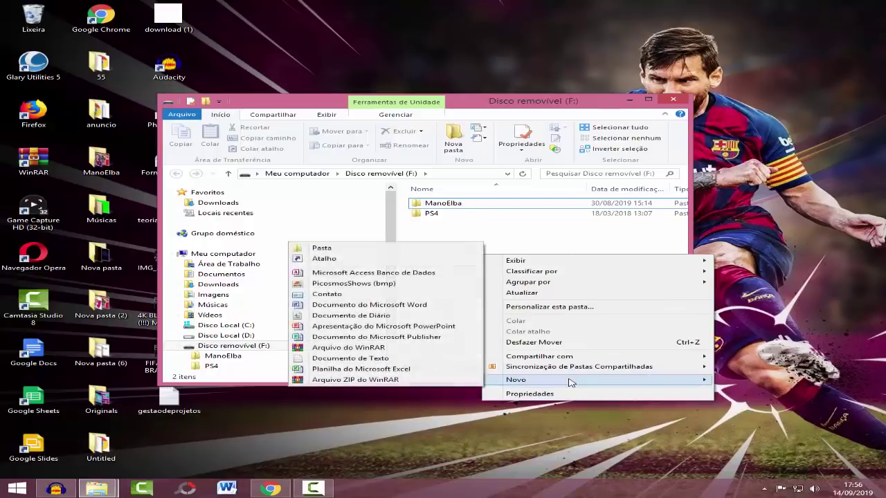
click(409, 247)
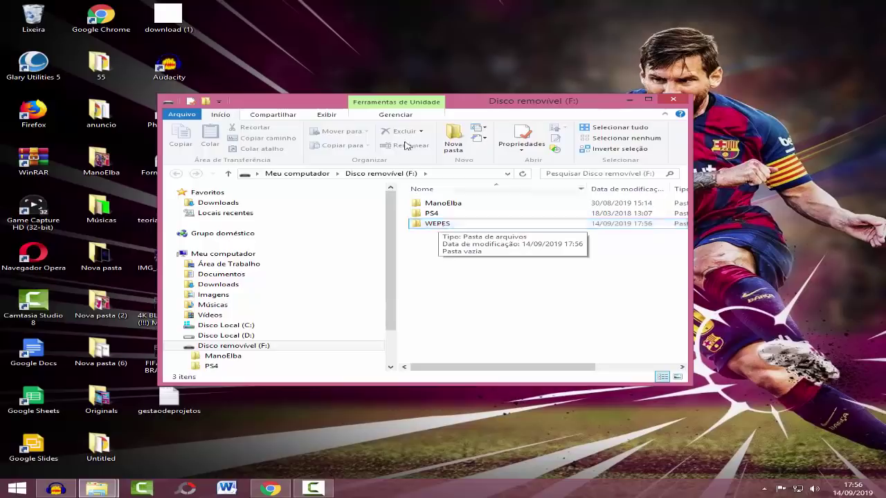
- Copy the Campeonato Brasileiro Série A folder from the desktop into the WEPES folder on the removable disk
drag(547, 101, 491, 180)
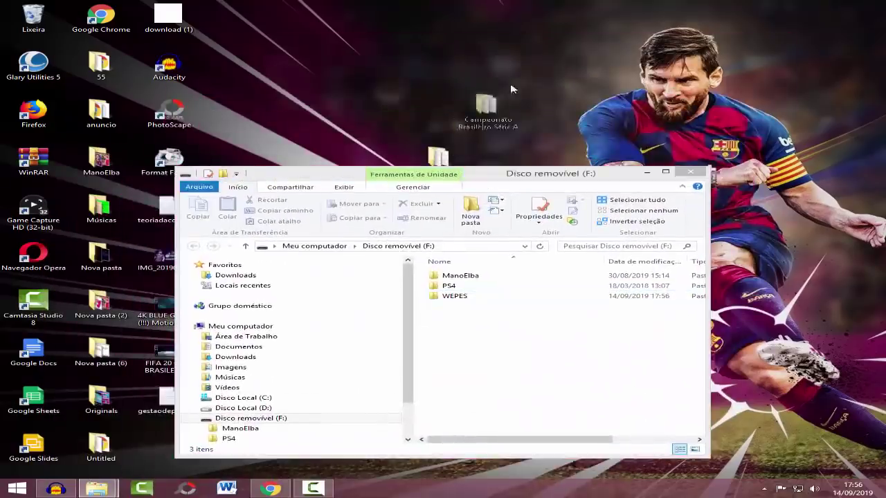
drag(501, 101, 515, 70)
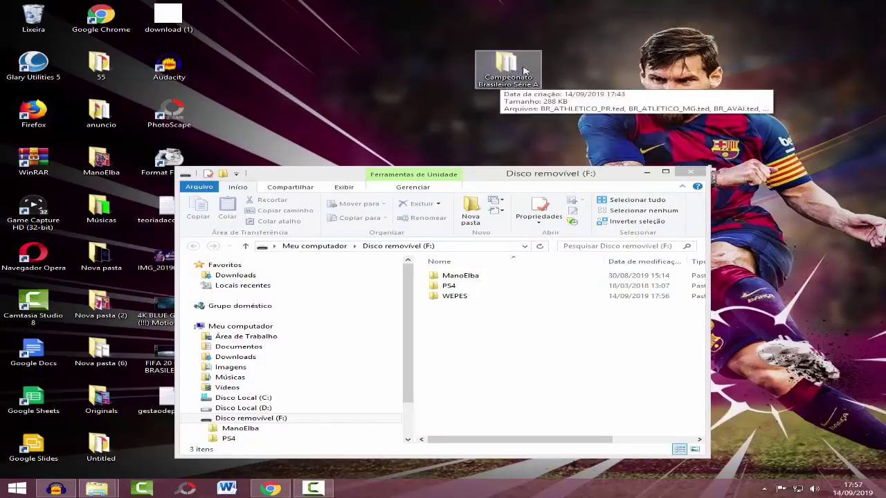
click(522, 95)
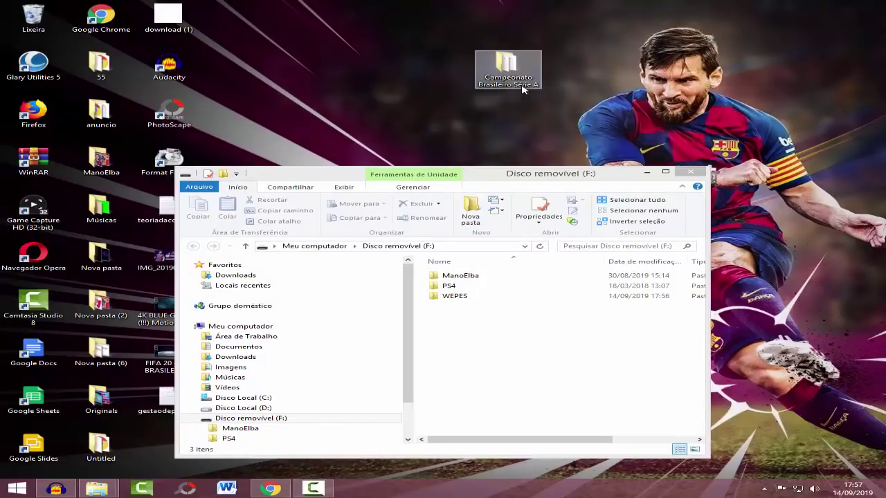
mouse_move(526, 86)
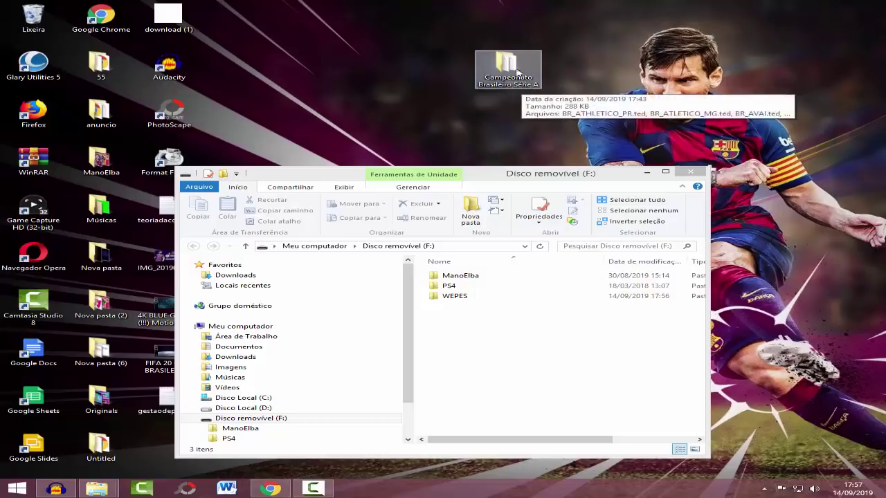
drag(521, 79, 505, 82)
drag(442, 166, 458, 298)
click(485, 297)
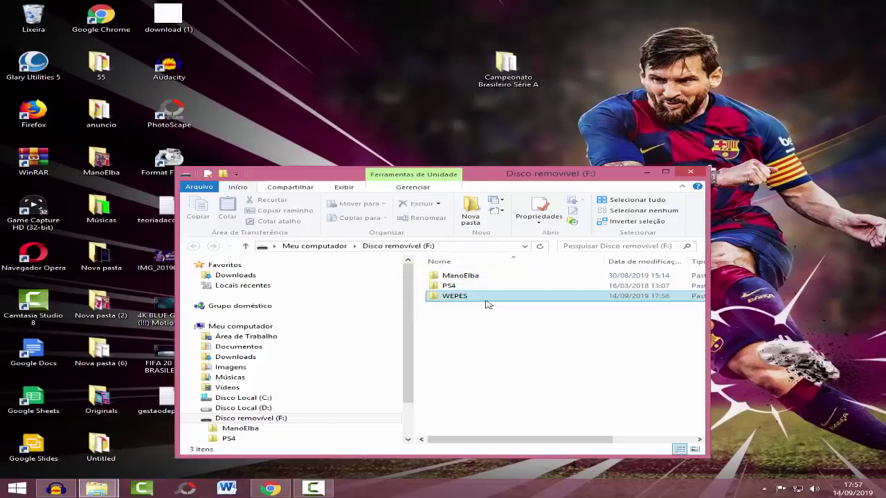
- Open the copied Campeonato Brasileiro Série A folder inside WEPES and check its .ted team files
double_click(497, 297)
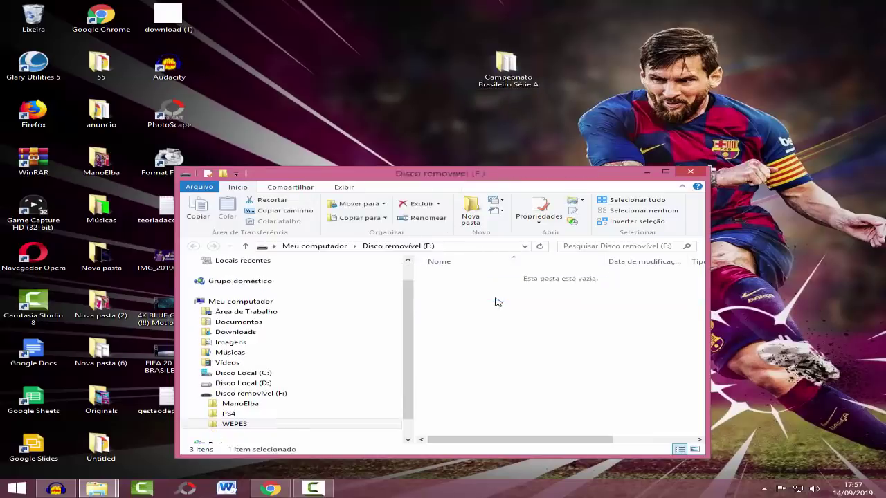
double_click(530, 278)
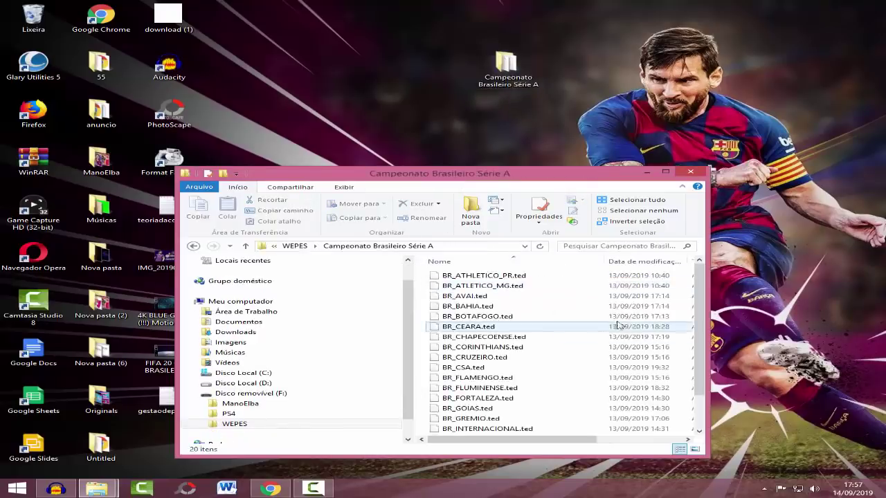
scroll(499, 305, down, 1)
scroll(499, 306, up, 1)
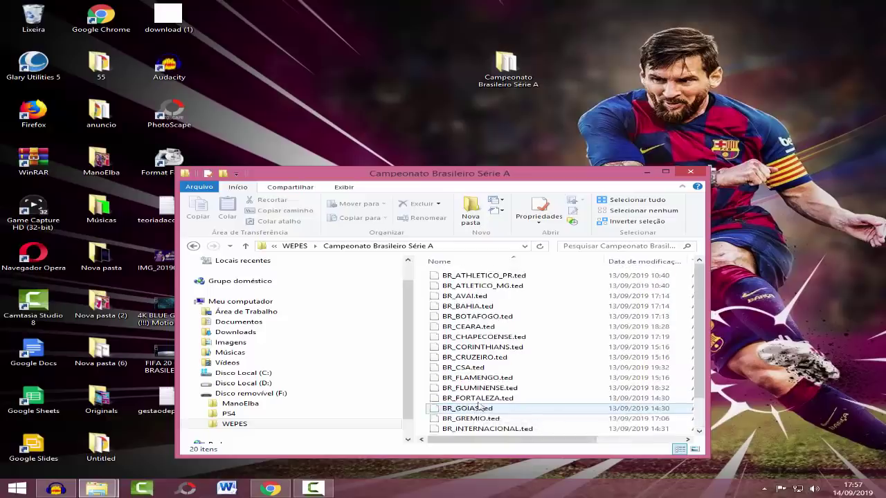
scroll(477, 384, down, 1)
- Return to the root of the removable disk (F:) and eject the drive
key(BackSpace)
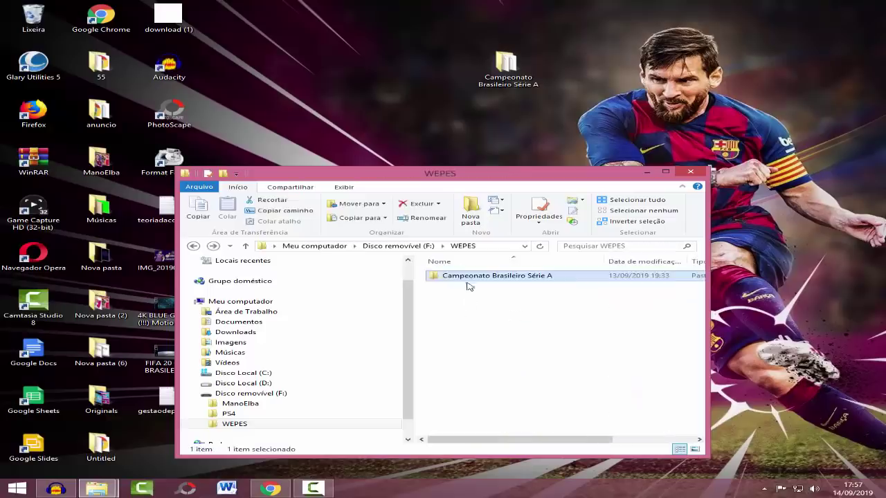
key(BackSpace)
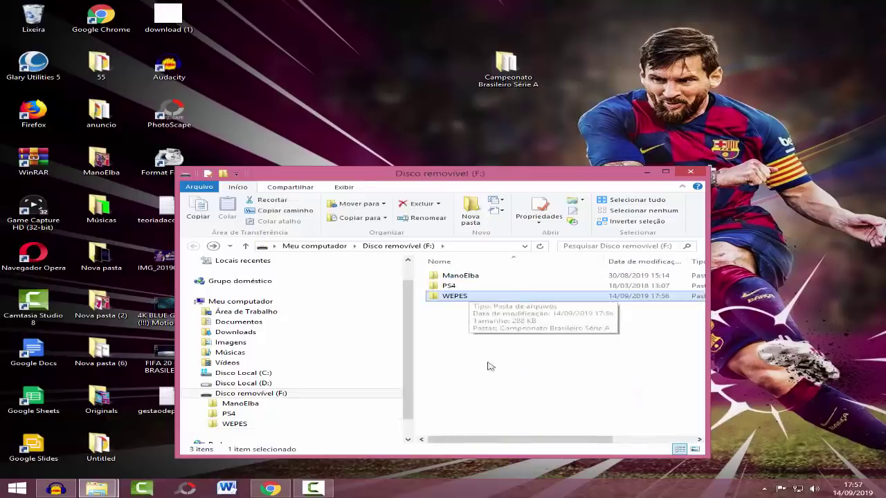
right_click(286, 394)
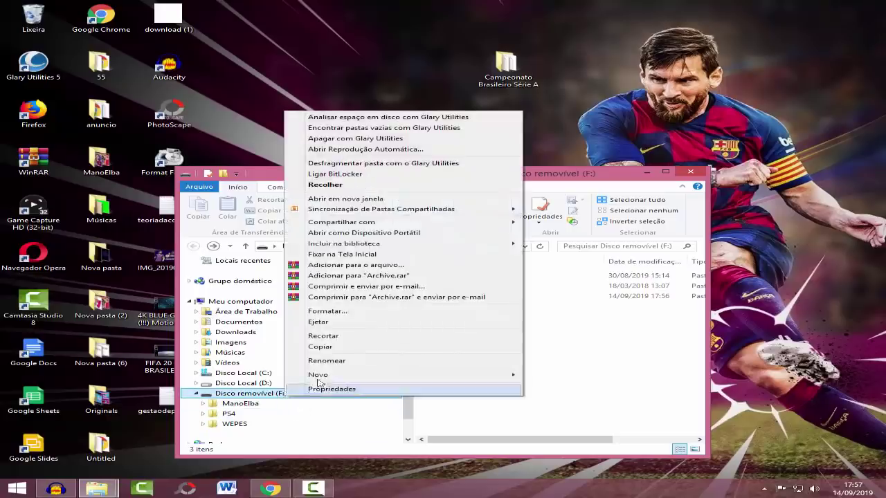
click(323, 323)
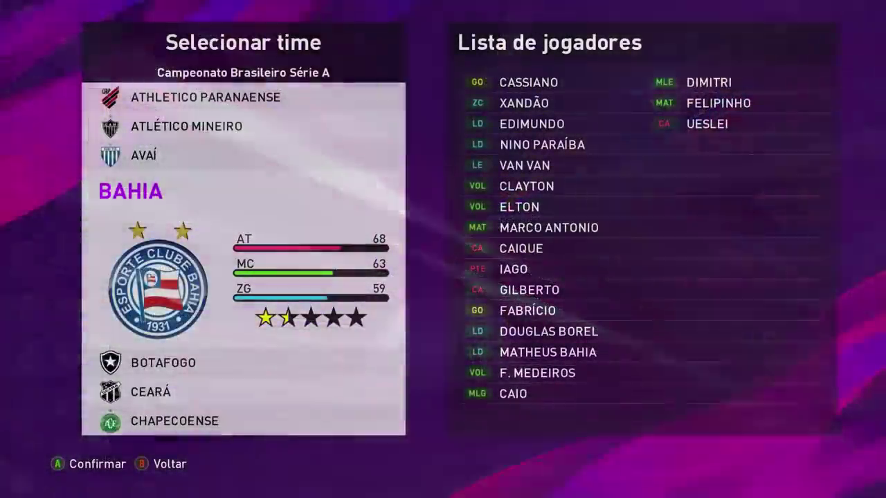
- Switch to PES 2020 and back out of the Campeonato Brasileiro Série A team list to the main menu
key(Up)
key(Escape)
key(Up)
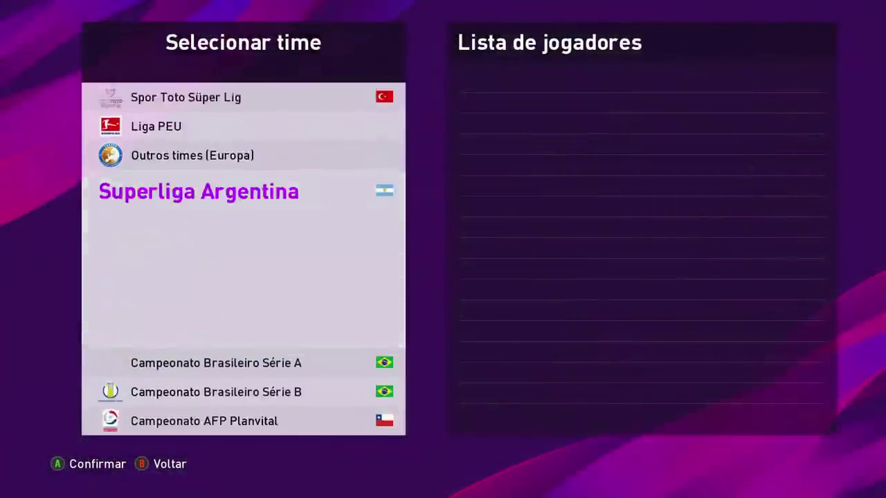
key(Escape)
key(Up)
key(Up)
key(Up)
key(Up)
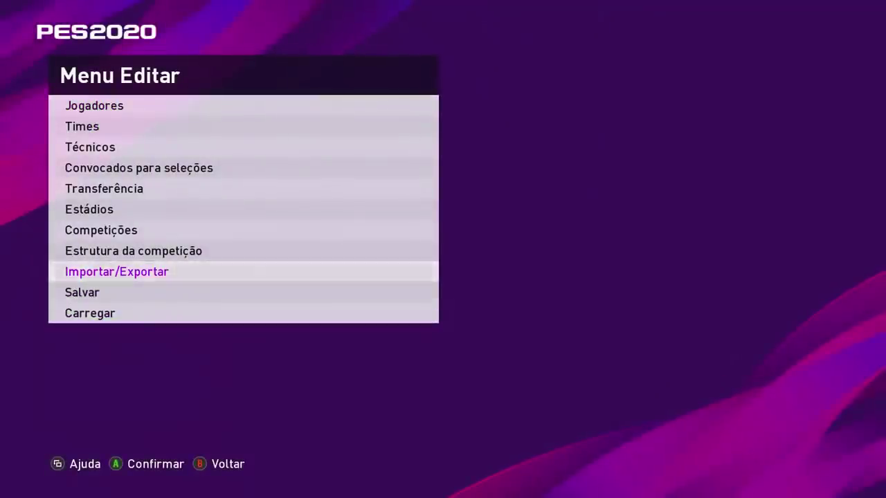
key(Escape)
key(Right)
key(Return)
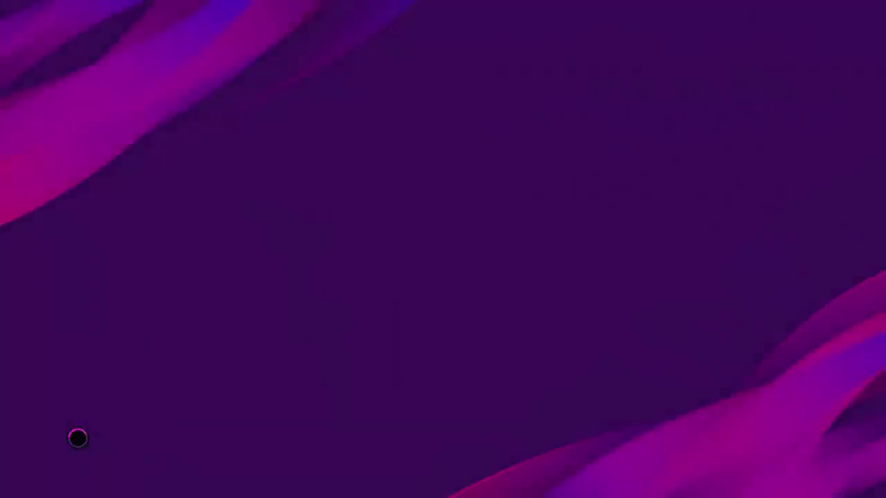
key(Left)
key(Left)
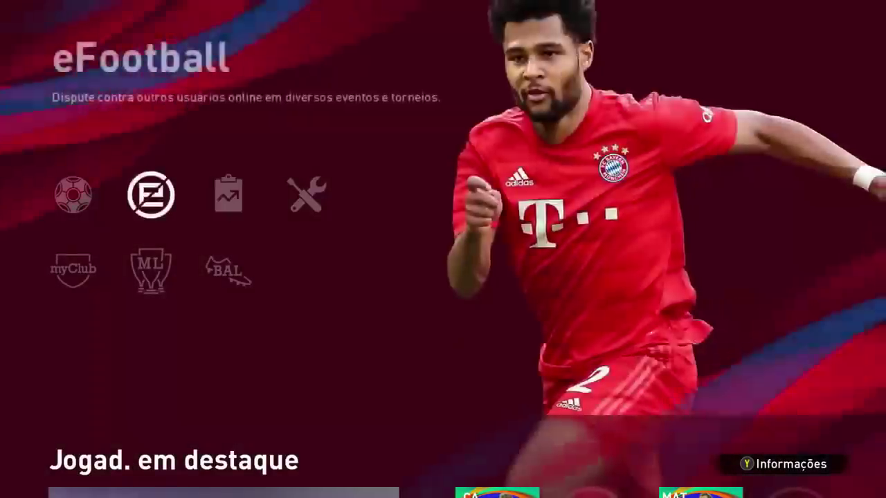
- Enter the game's edit mode and open its Importar/Exportar section
key(Right)
key(Right)
key(Return)
key(Return)
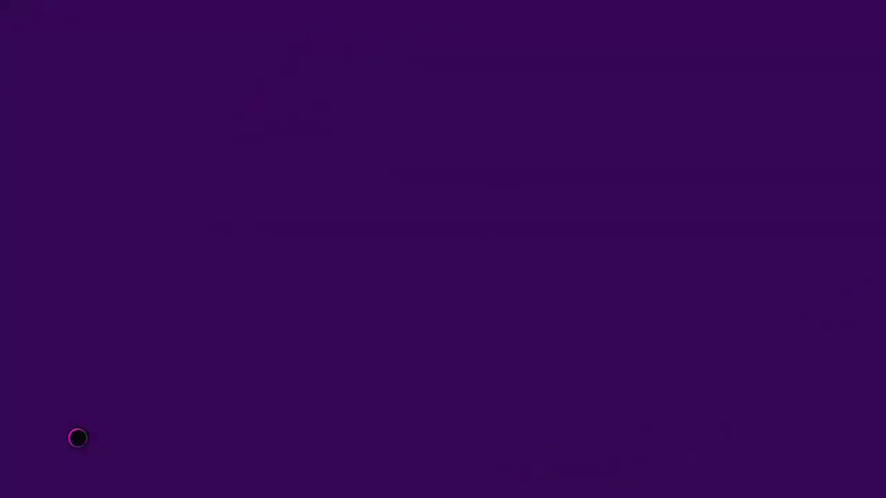
key(Up)
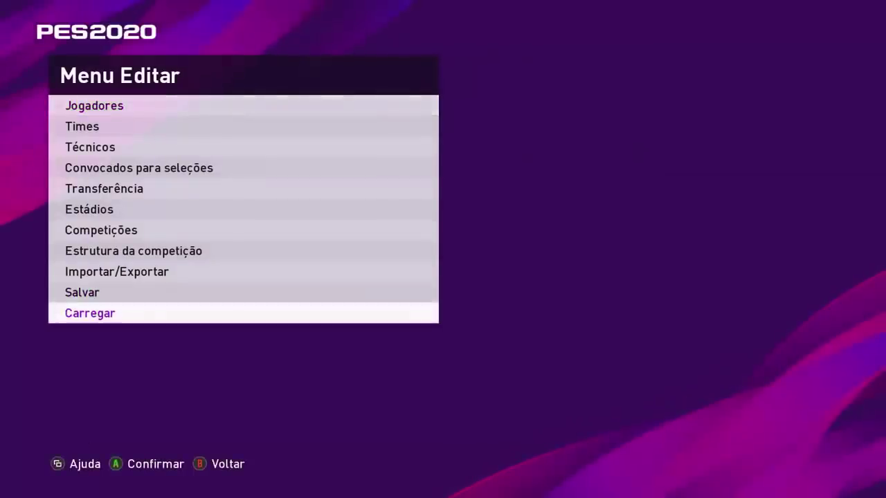
key(Down)
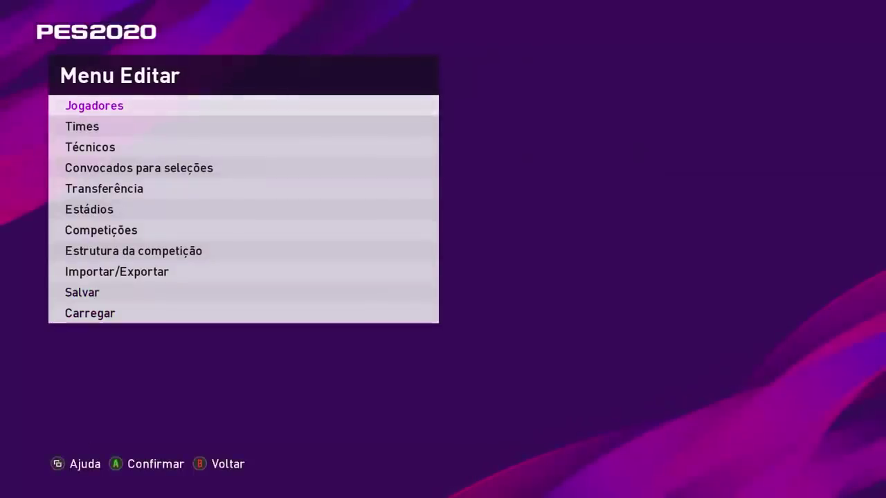
key(Down)
key(Down)
key(Down)
key(Down)
key(Down)
key(Down)
key(Down)
key(Down)
key(Return)
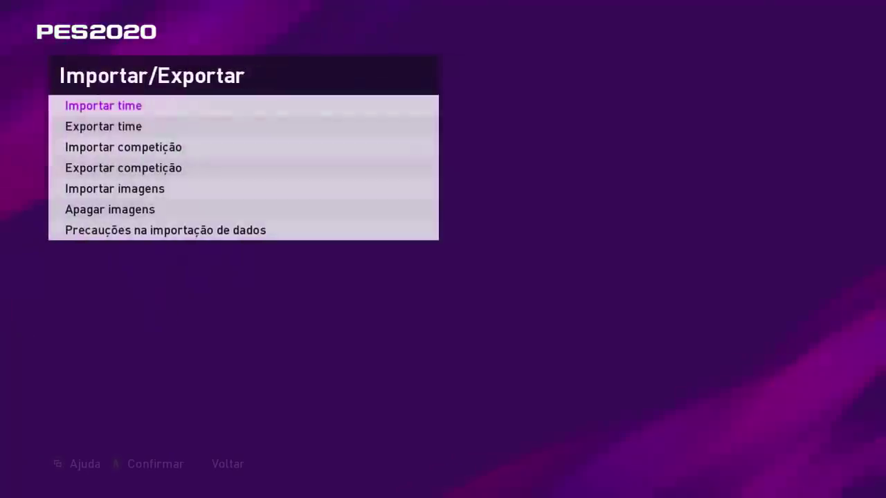
- Start Importar time and accept the notice about the WEPES folder
key(Down)
key(Down)
key(Up)
key(Up)
key(Return)
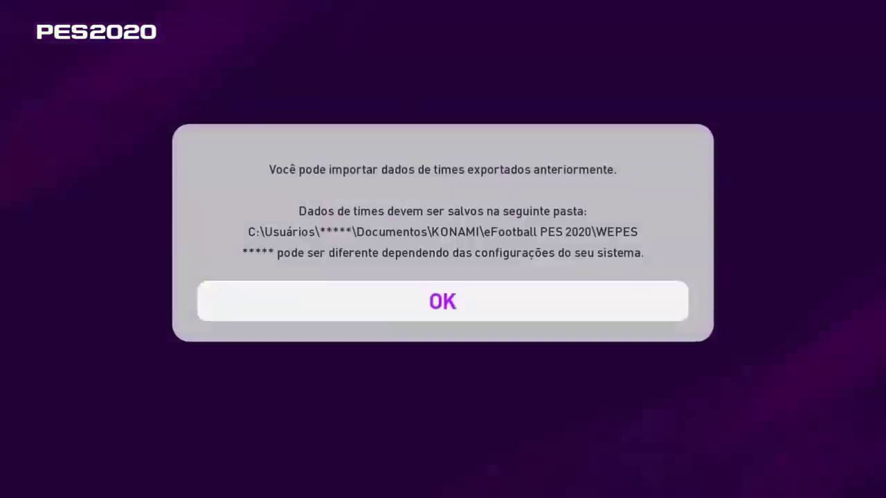
key(Return)
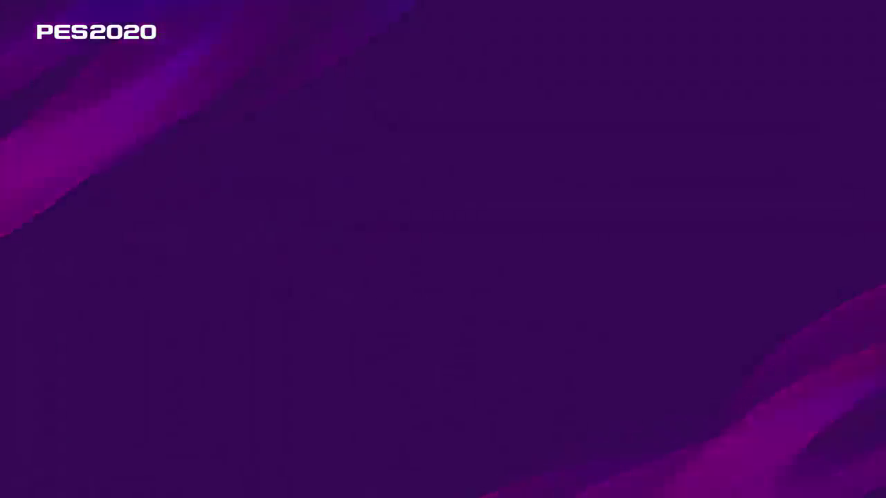
- Look through the BR_ .ted files from BR_ATHLETICO_PR to BR_VASCO and select all of them for import
key(Down)
key(Down)
key(Down)
key(Down)
key(Down)
key(Down)
key(Down)
key(Down)
key(Down)
key(Down)
key(Down)
key(Down)
key(Down)
key(Down)
key(Down)
key(Down)
key(Down)
key(Down)
key(Down)
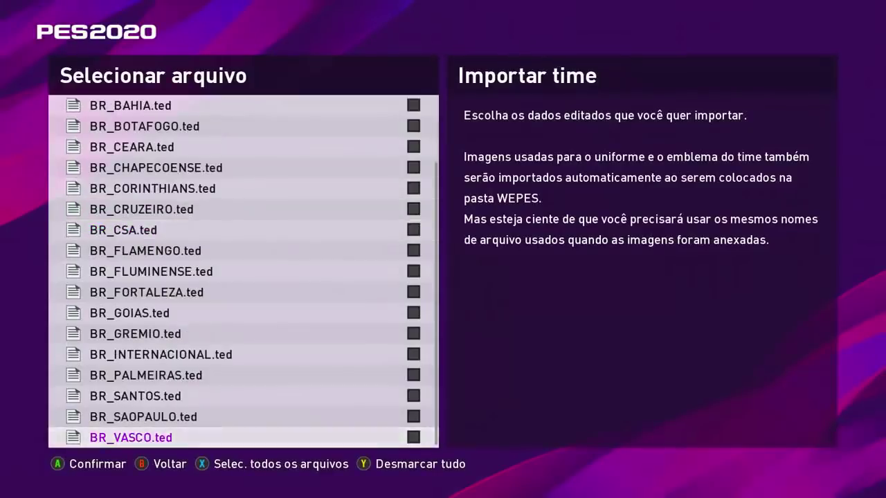
key(Up)
key(Up)
key(Up)
key(Up)
key(Up)
key(Up)
key(Up)
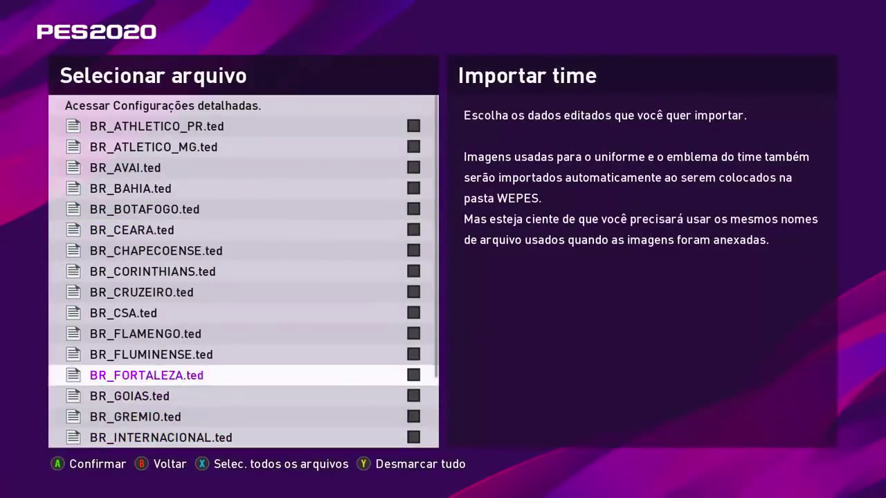
key(Up)
key(Up)
key(Up)
key(Up)
key(Up)
key(Up)
key(Up)
key(Up)
key(Up)
key(Up)
key(Up)
key(Up)
key(Up)
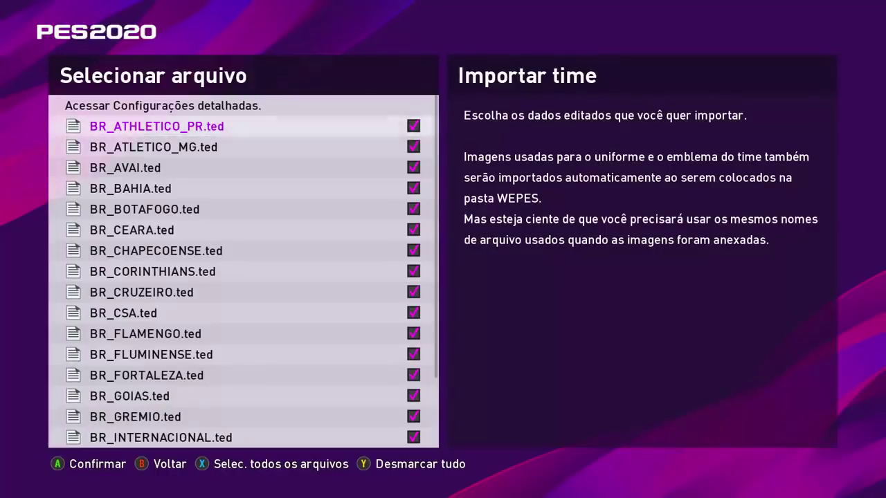
- Enable Aplicar dados de jog. e escal. in the detailed settings and import the selected team files
click(162, 105)
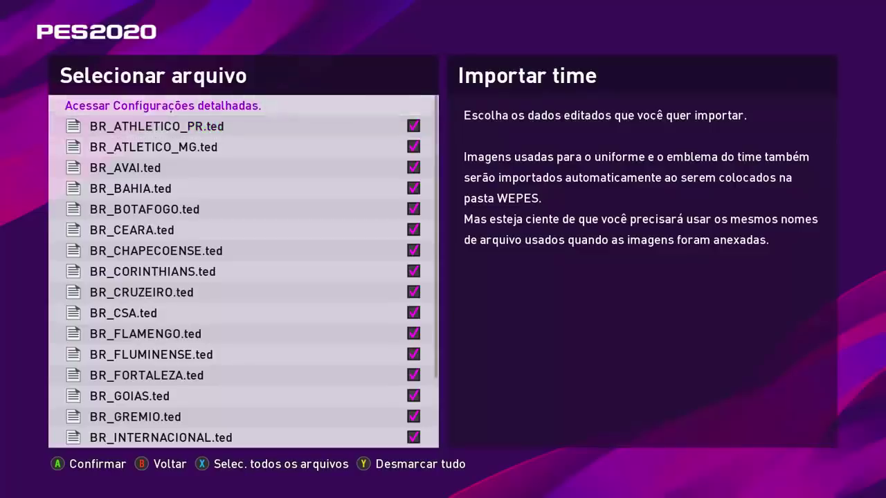
key(Return)
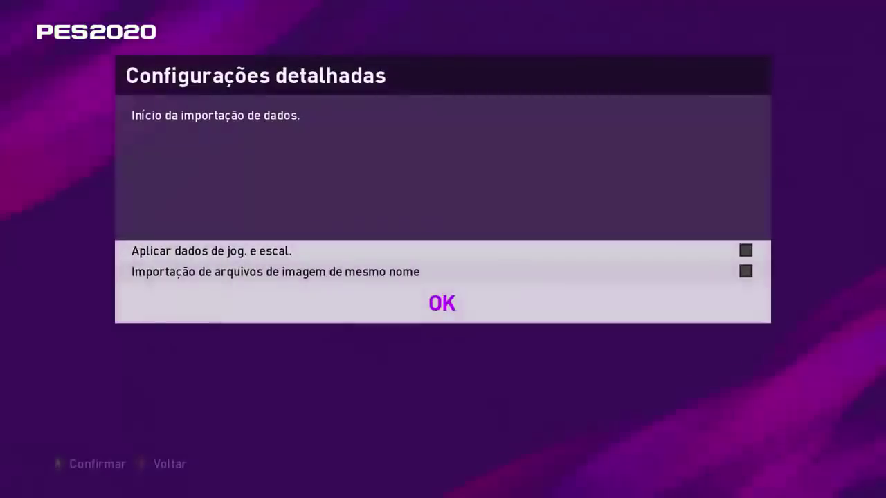
key(Up)
key(Up)
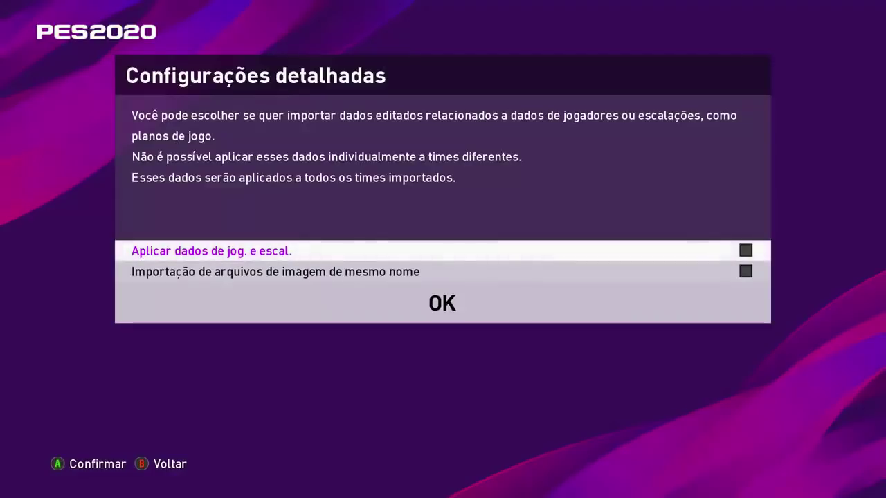
key(Return)
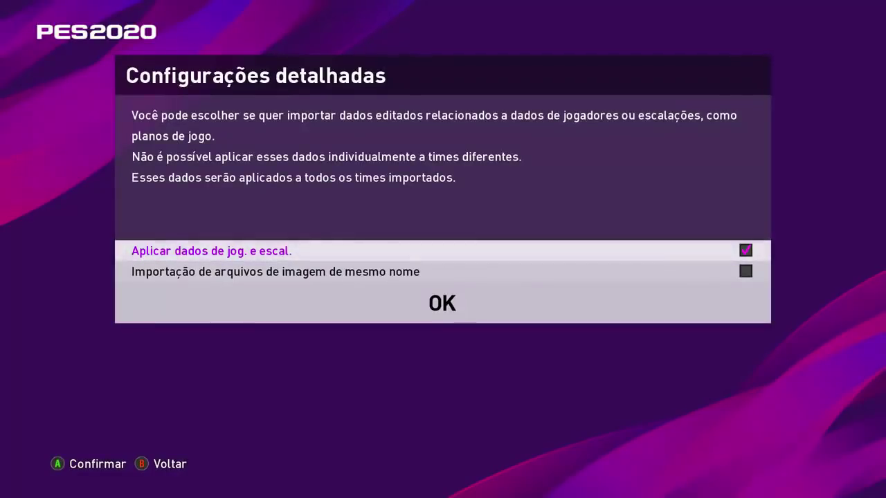
key(Down)
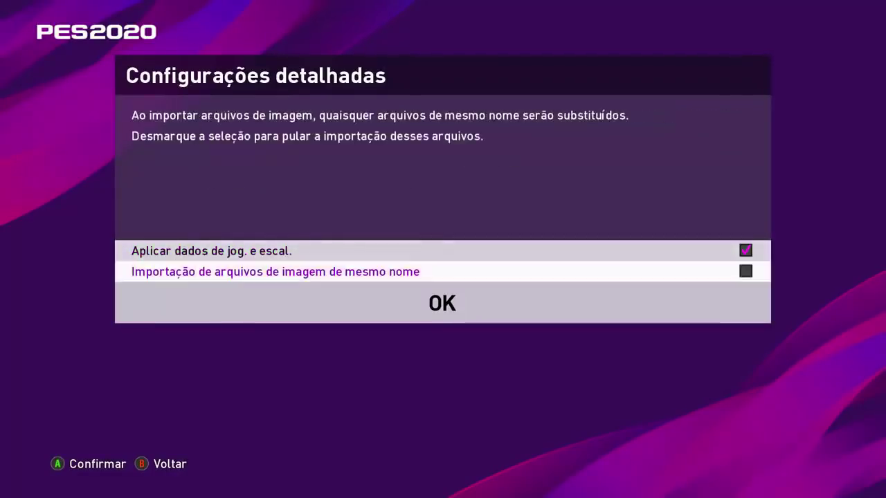
key(Down)
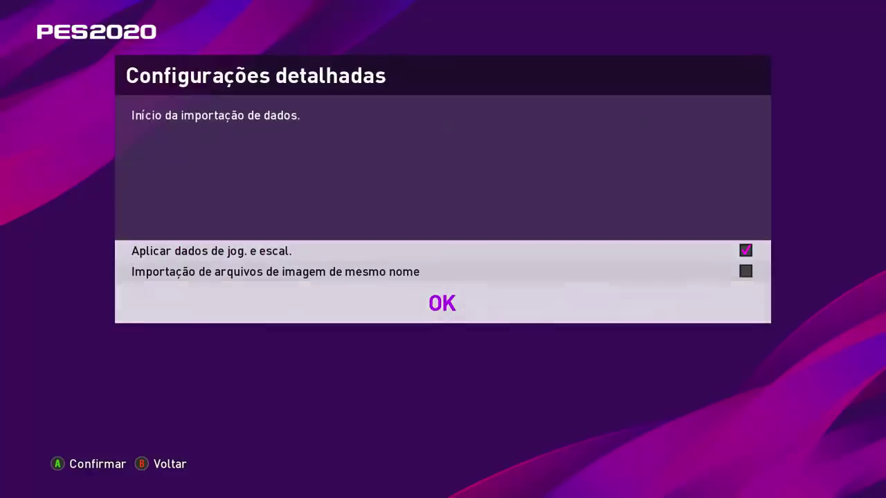
key(Return)
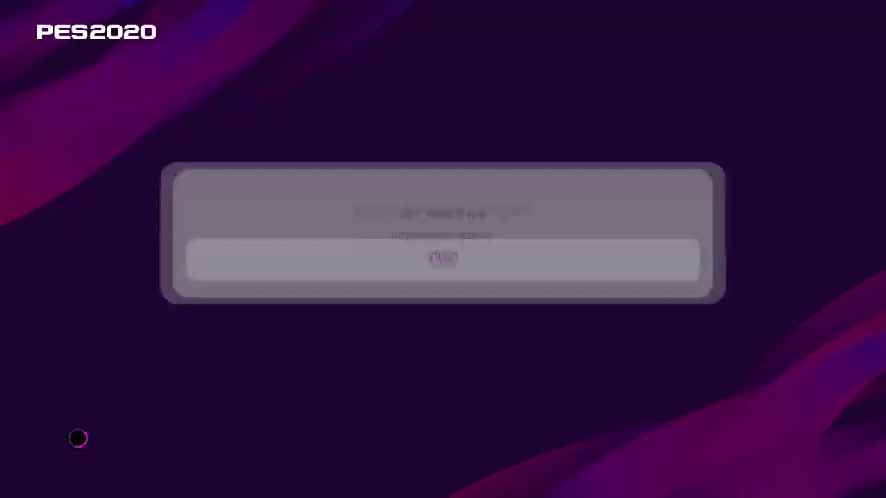
key(Return)
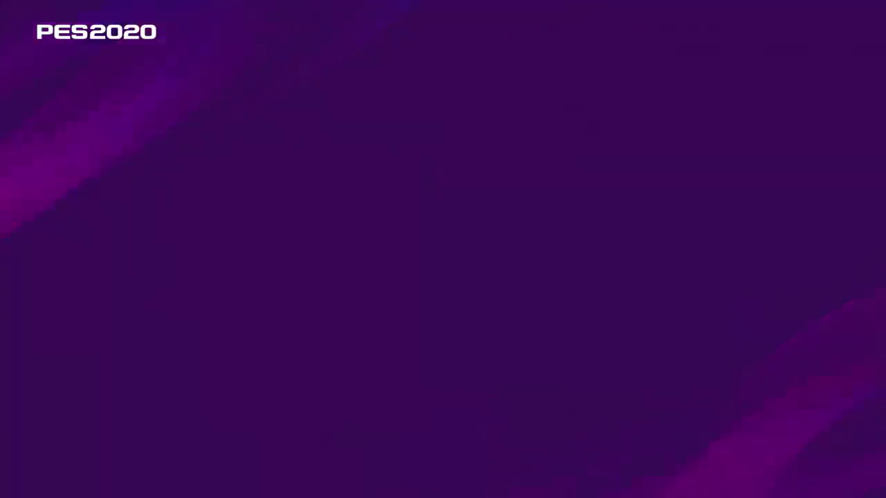
- Leave Importar/Exportar and open a section of the Menu Editar
key(Escape)
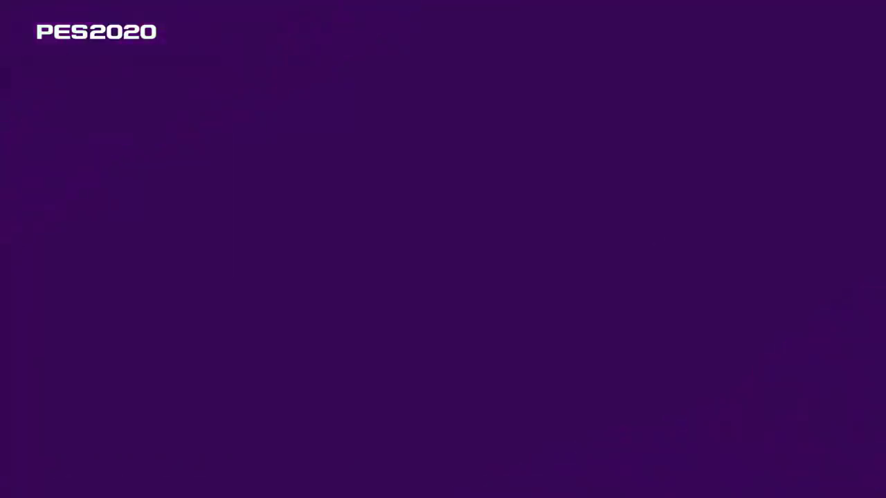
key(Down)
key(Down)
key(Down)
key(Return)
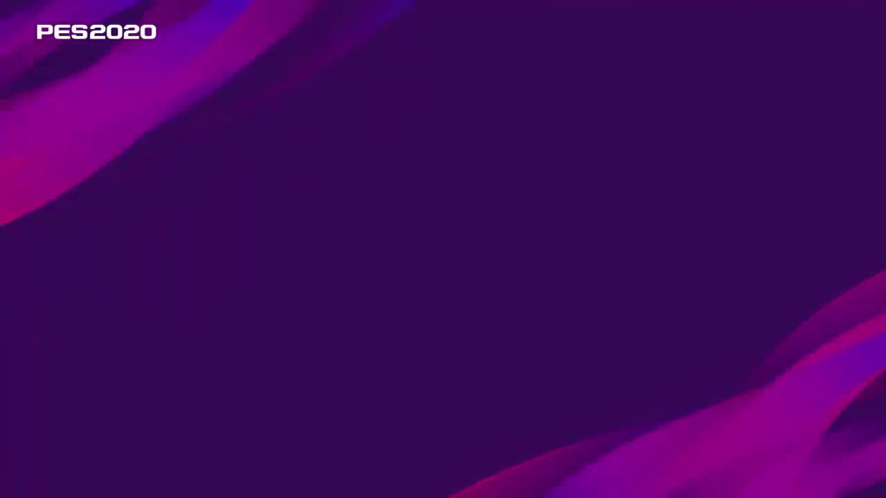